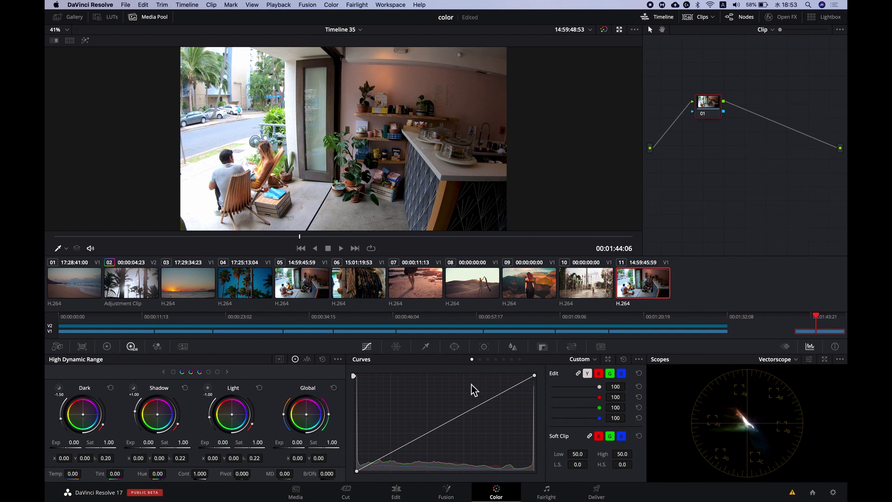
- Add control points along node 01's Custom curve and lower the shadow section slightly to deepen the darks
click(499, 394)
click(465, 412)
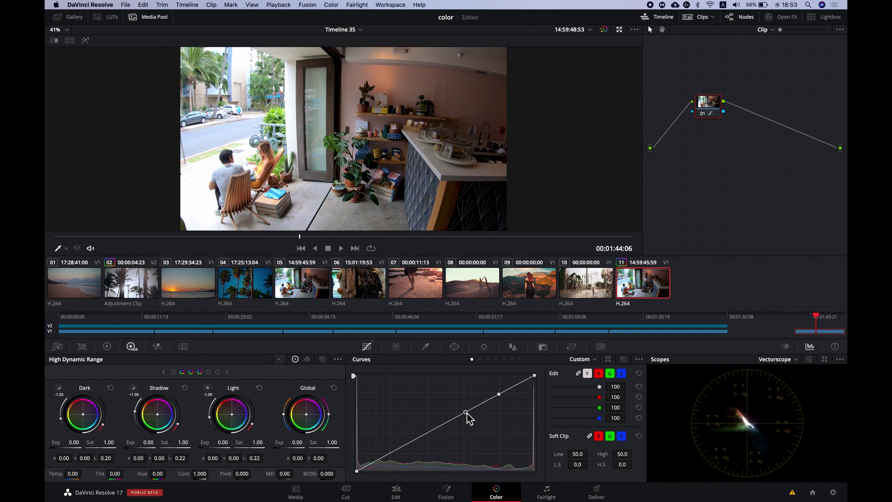
click(427, 433)
click(391, 452)
click(374, 463)
drag(375, 463, 375, 464)
click(365, 467)
drag(358, 472, 393, 457)
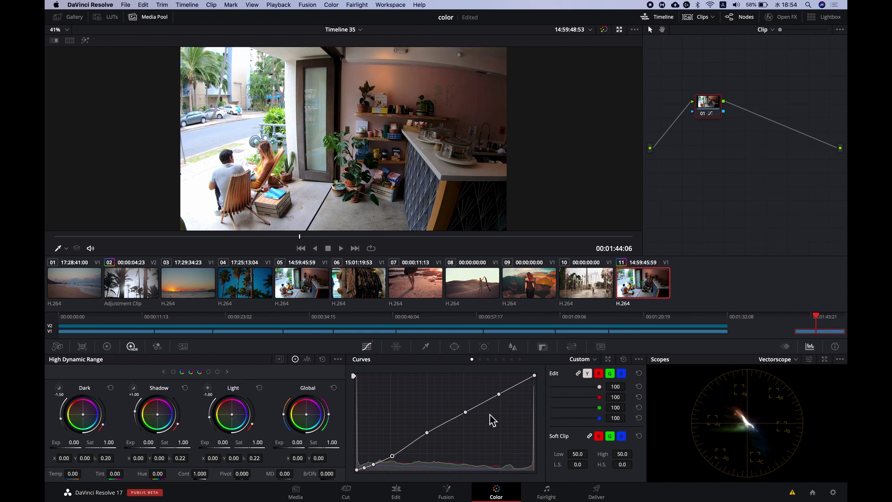
- Lower the Custom curve's white end, midtone and shadow points into a soft S-curve, and compare the image with the node off and on
drag(535, 377, 492, 395)
click(516, 386)
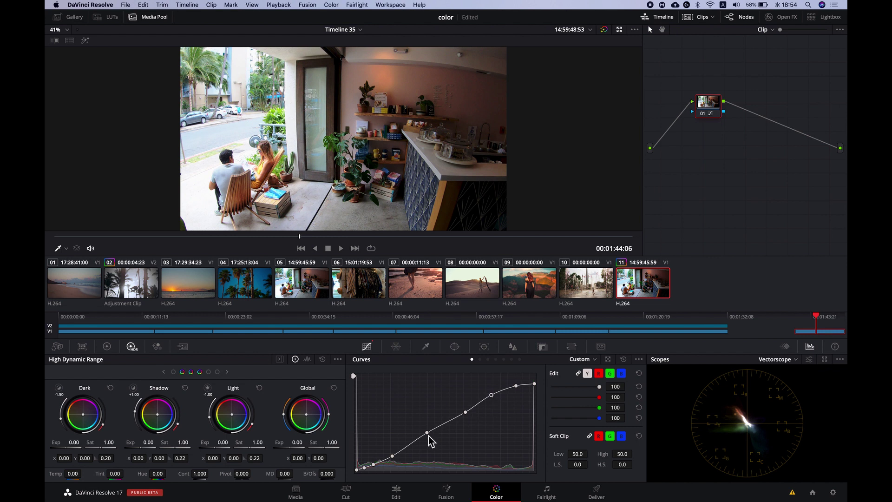
drag(427, 433, 423, 441)
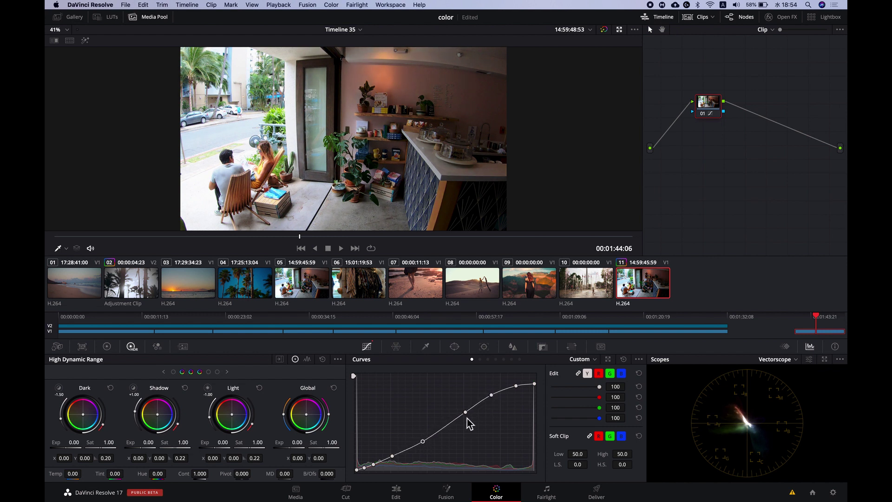
drag(465, 413, 460, 418)
drag(393, 456, 376, 466)
click(392, 458)
key(super+d)
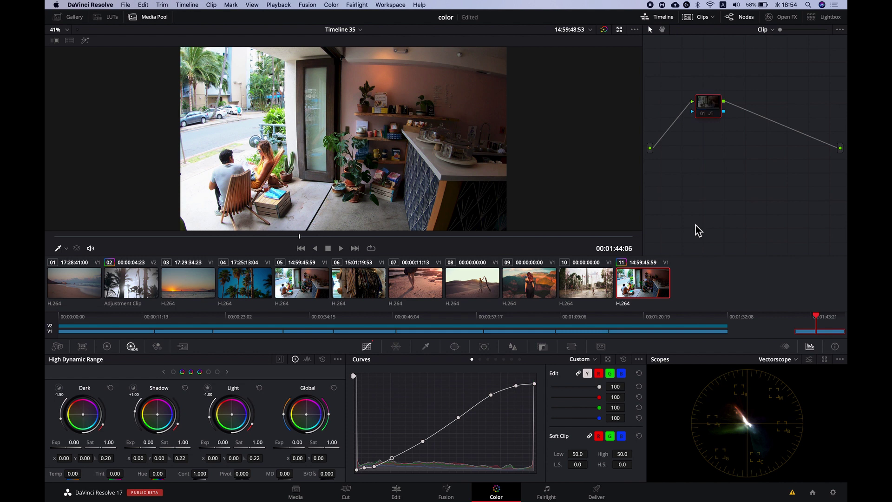
key(super+d)
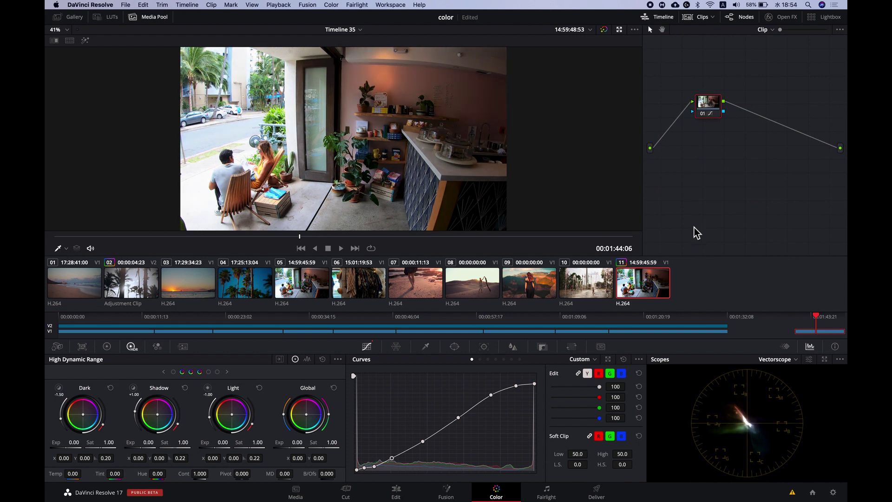
- Add a second serial node and set its contrast to 1.100 and midtone detail to 30.00
key(alt+s)
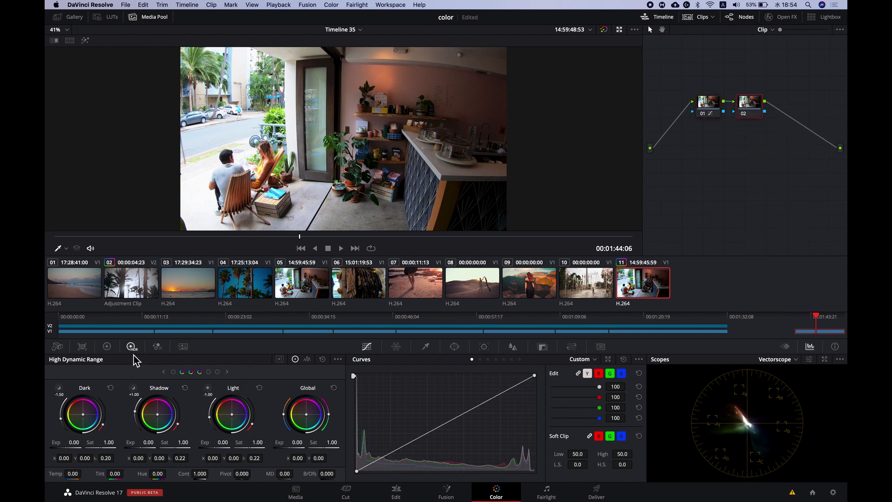
click(106, 346)
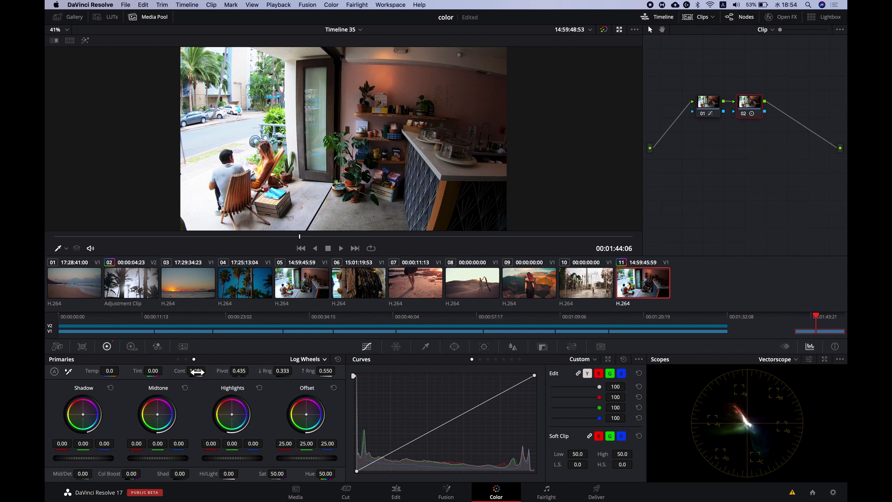
drag(197, 371, 199, 372)
click(306, 360)
click(319, 372)
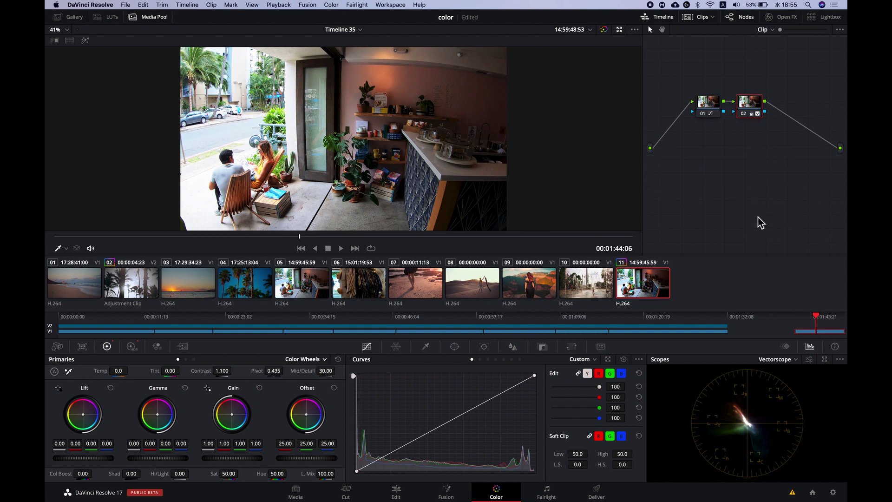
- Add a third serial node and place preset color control points on its Hue Vs Hue curve
key(alt+s)
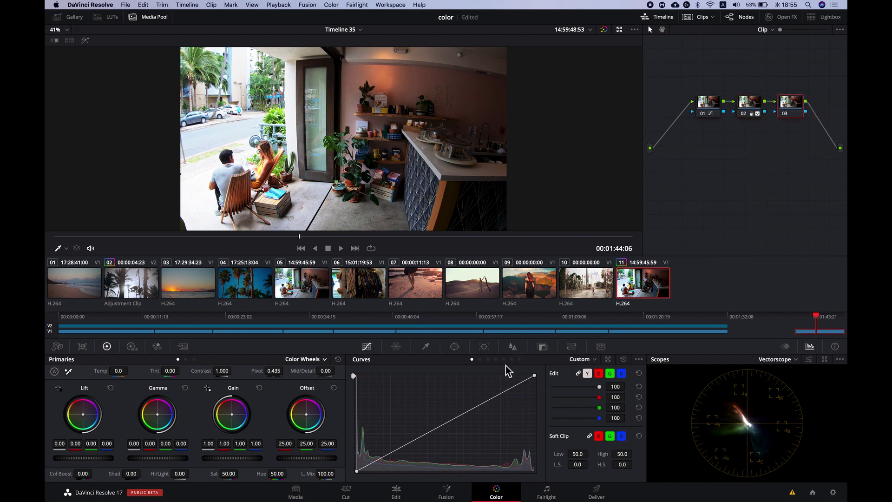
click(483, 361)
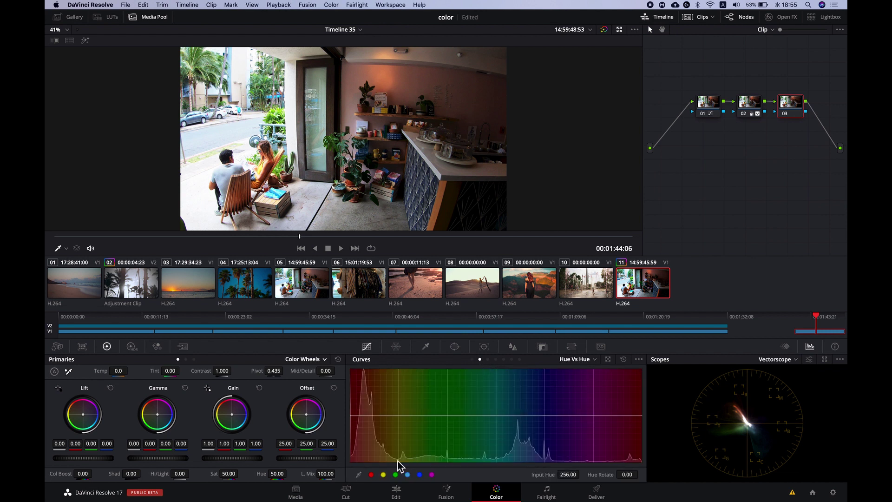
click(372, 474)
click(384, 475)
click(396, 475)
click(408, 474)
click(373, 475)
- Raise the yellow, green and cyan points of the Hue Vs Hue curve slightly, with a cyan hue rotation of about 16.80
drag(374, 415, 374, 415)
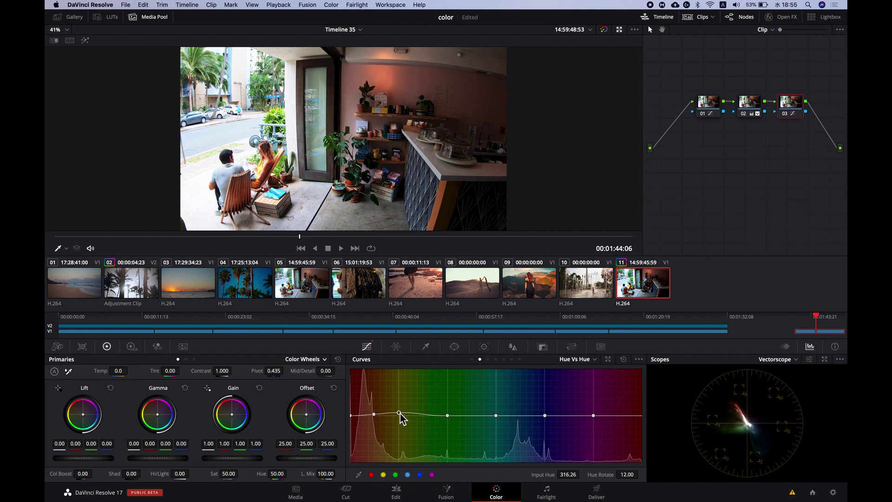
drag(399, 411, 497, 414)
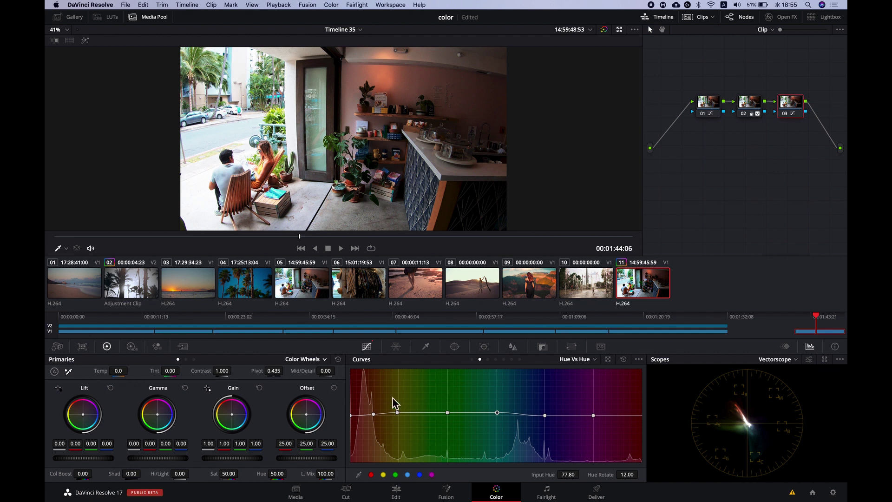
click(374, 414)
drag(398, 413, 497, 412)
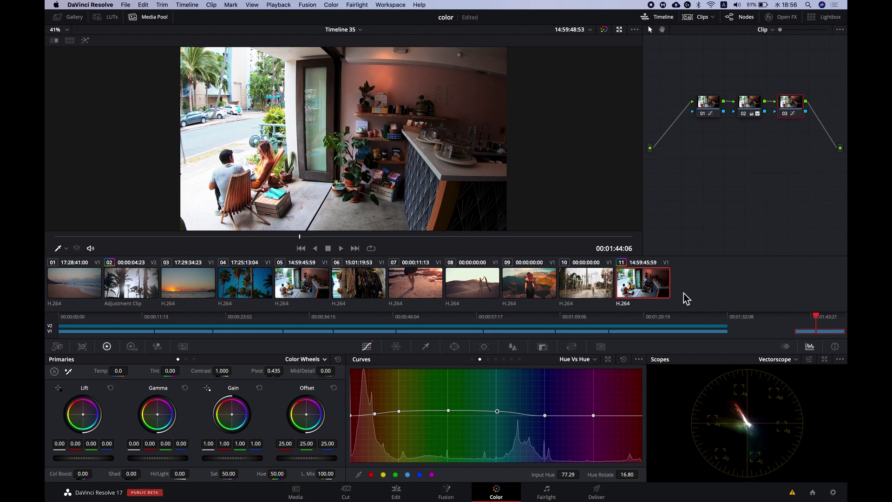
- Place control points for all six preset colors on the Hue Vs Sat curve and adjust the red-side point's position
click(488, 359)
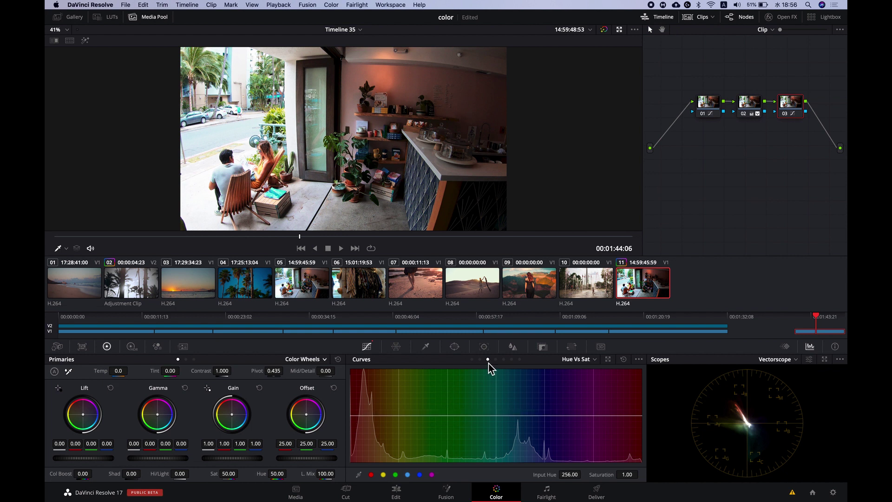
click(372, 475)
click(384, 476)
click(396, 475)
click(408, 475)
click(420, 474)
click(432, 475)
click(368, 415)
- Lower the yellow, green, cyan, blue and magenta points on the Hue Vs Sat curve to a saturation of about 0.07
drag(399, 416, 399, 460)
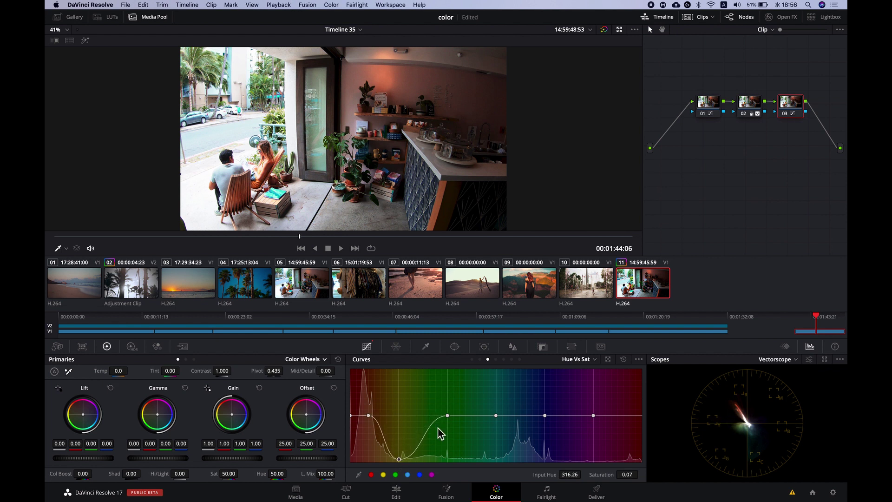
click(448, 415)
drag(448, 415, 447, 460)
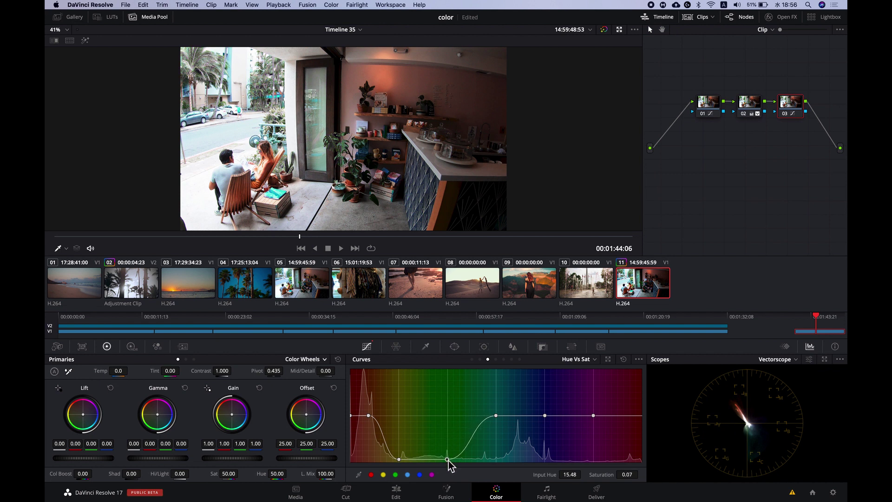
drag(496, 415, 499, 461)
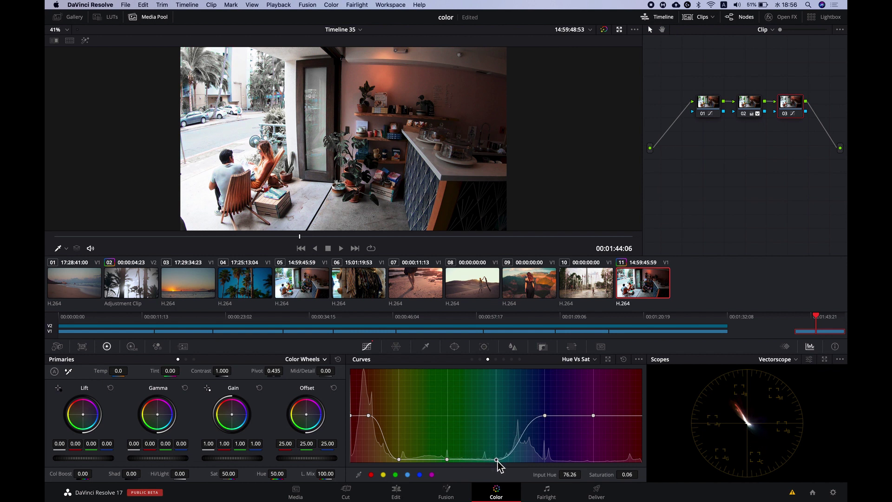
drag(545, 416, 545, 461)
drag(593, 417, 597, 460)
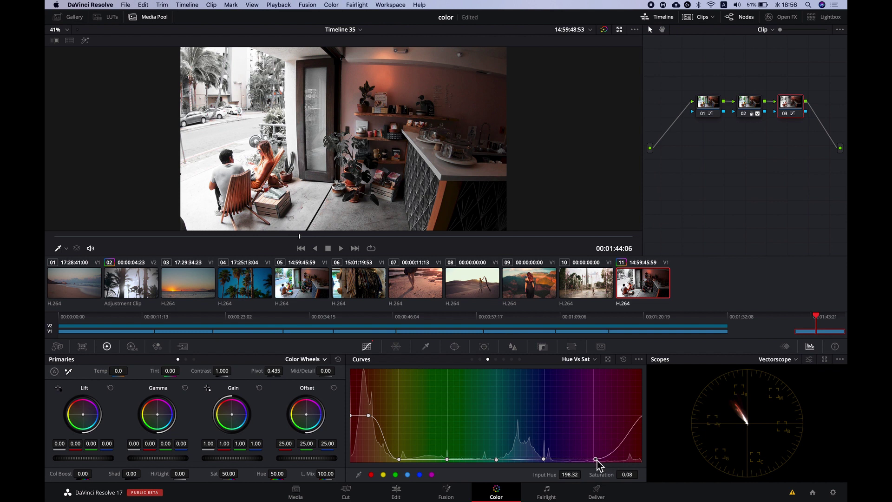
- Reduce the red saturation to about 0.84 on the Hue Vs Sat curve, and compare the image with the grades bypassed
drag(370, 417, 352, 426)
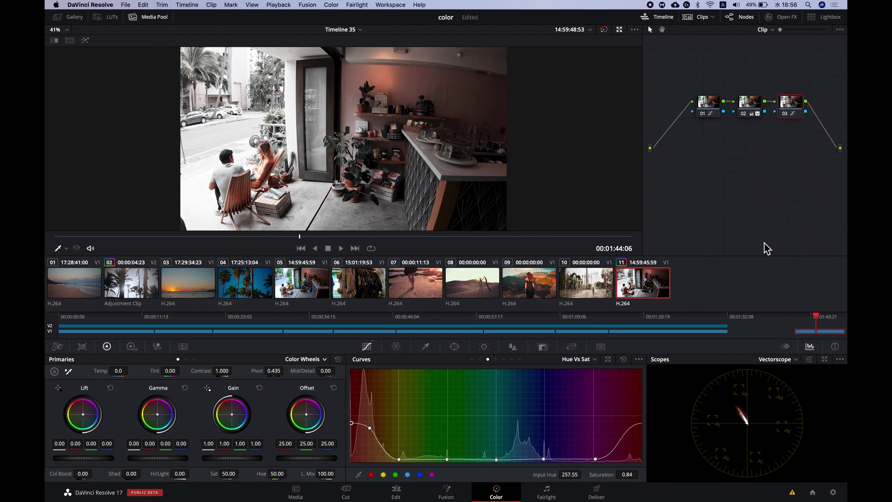
key(ctrl+d)
key(ctrl+d)
key(ctrl+d)
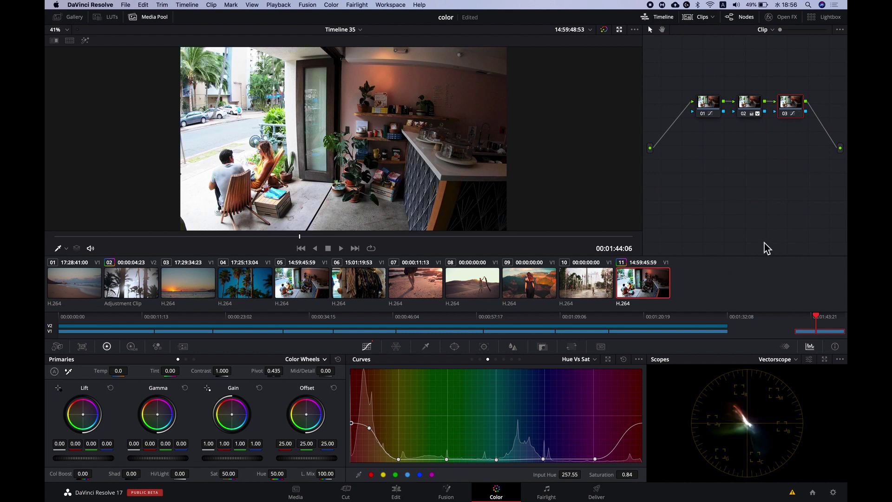
key(ctrl+d)
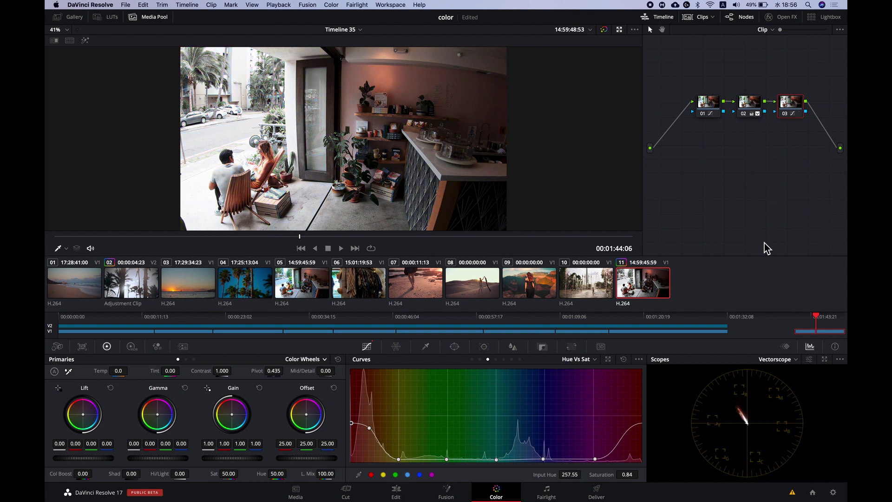
click(497, 359)
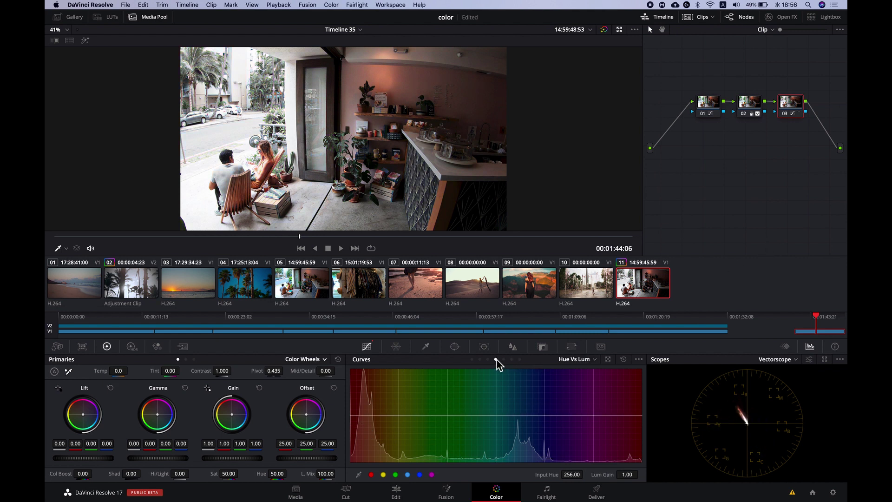
click(504, 359)
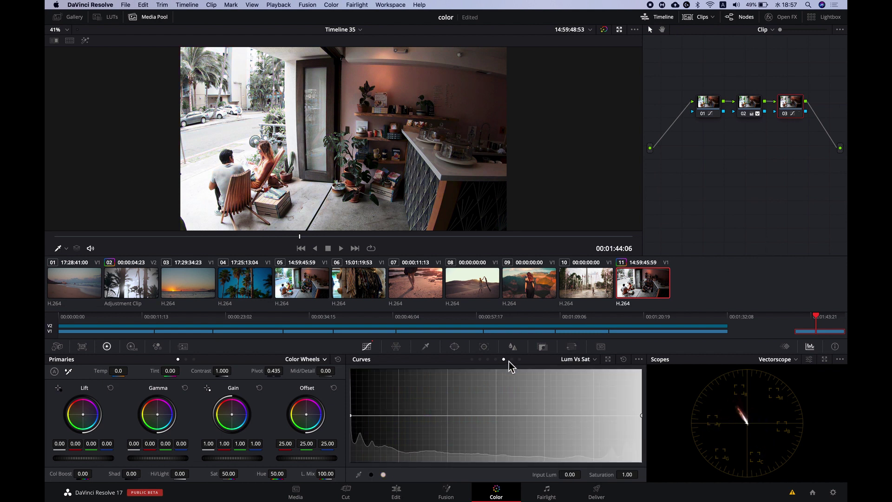
click(512, 360)
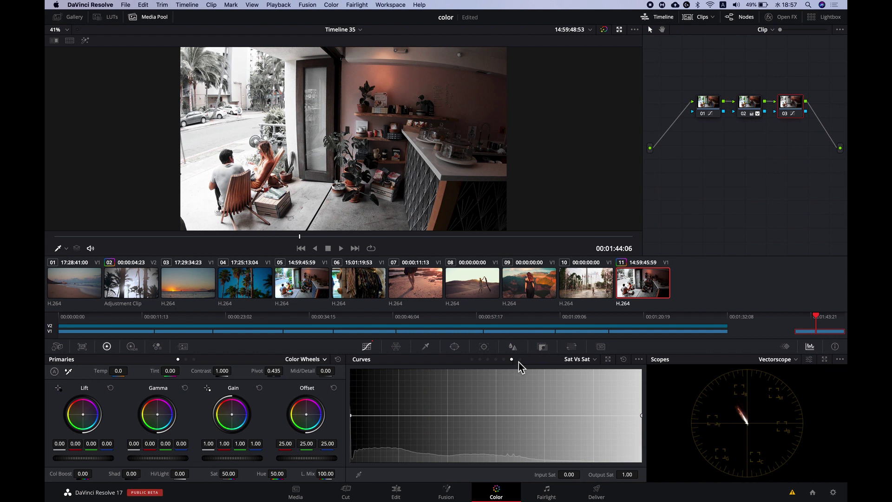
click(520, 359)
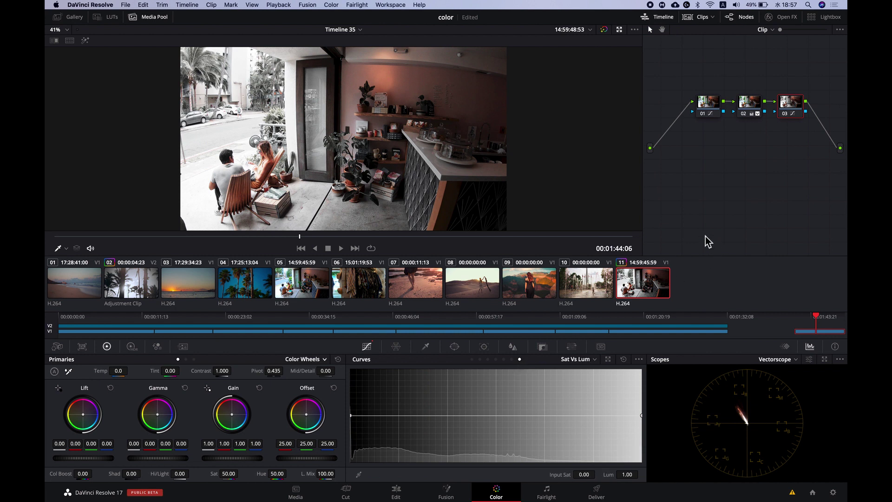
- Add a fourth serial node placed below the others and tint its shadows and highlights slightly toward blue-cyan with the Log wheels
key(alt+s)
drag(676, 139, 679, 171)
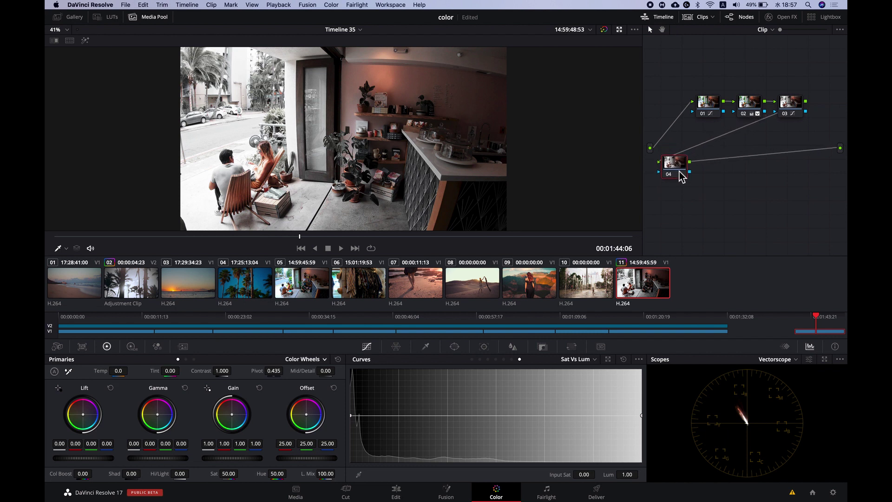
click(303, 362)
click(309, 393)
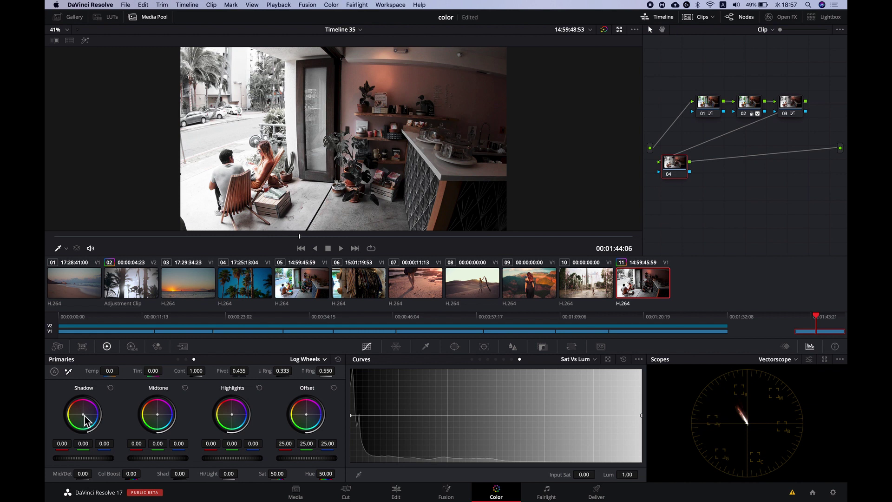
drag(84, 416, 85, 417)
click(236, 422)
- View the clip full screen and toggle the grades off and on to compare it with the original
key(super+f)
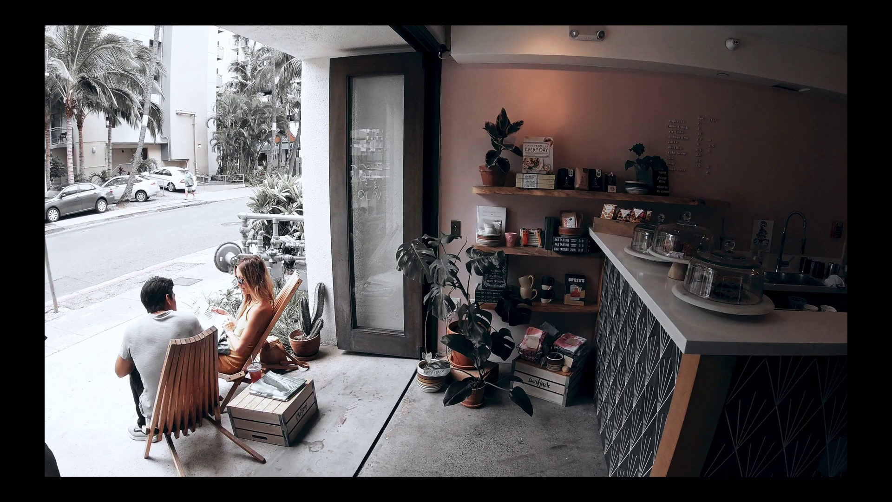
key(shift+d)
key(shift+d)
key(shift+d)
key(shift+d)
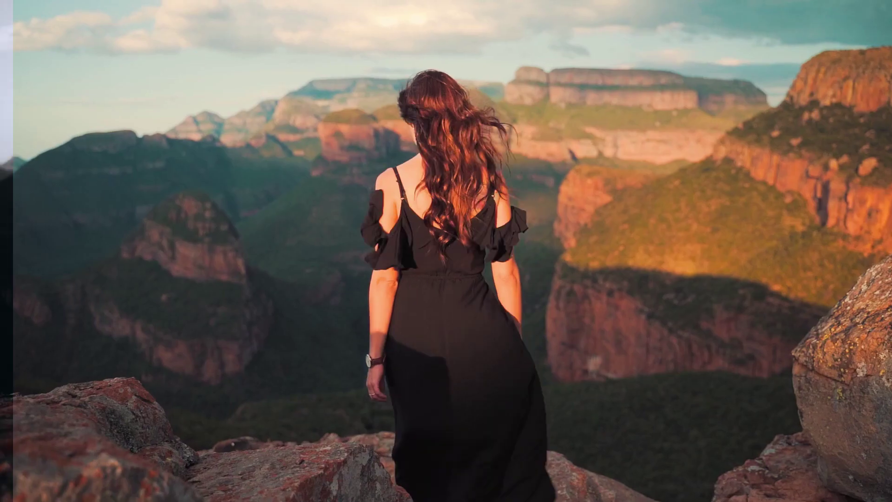